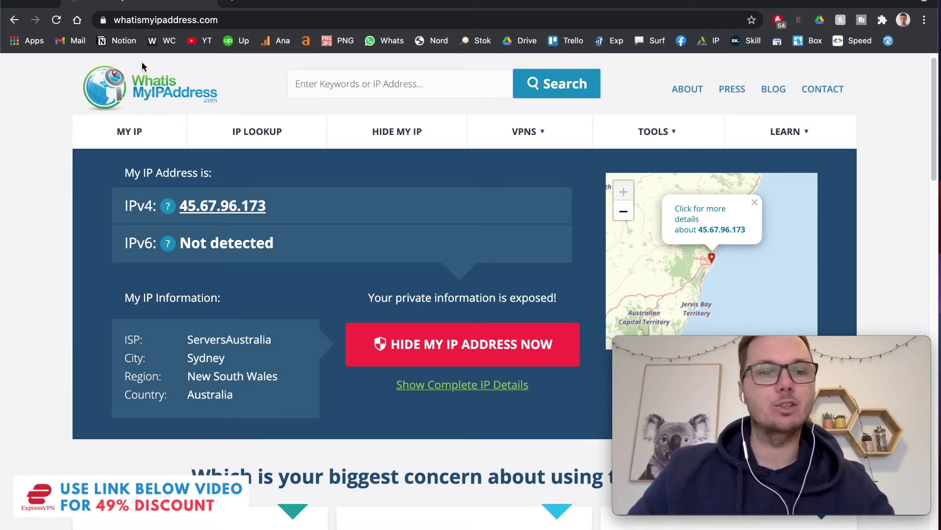
Check the current Sydney IP 45.67.96.173 on the page, then bring up ExpressVPN
{"action": "left_click_drag", "start_coordinate": [281, 211], "coordinate": [182, 205]}
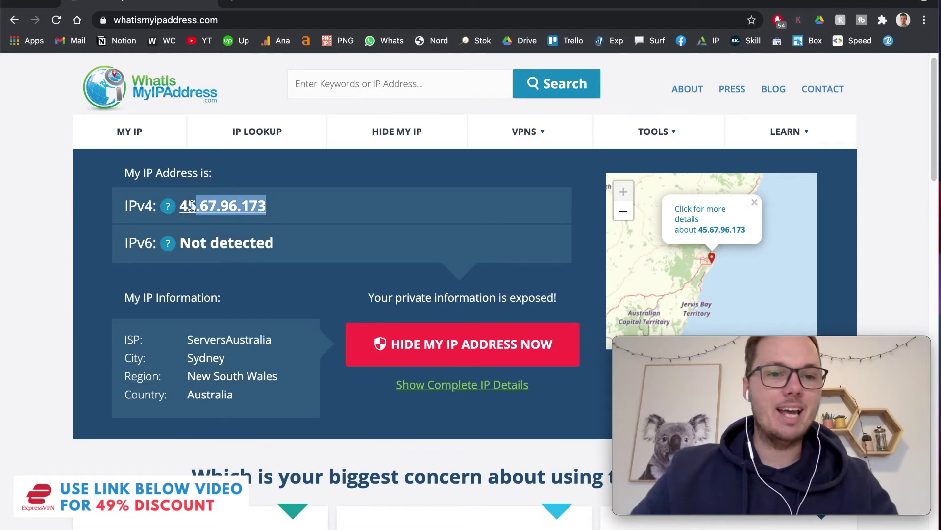
{"action": "left_click", "coordinate": [260, 365]}
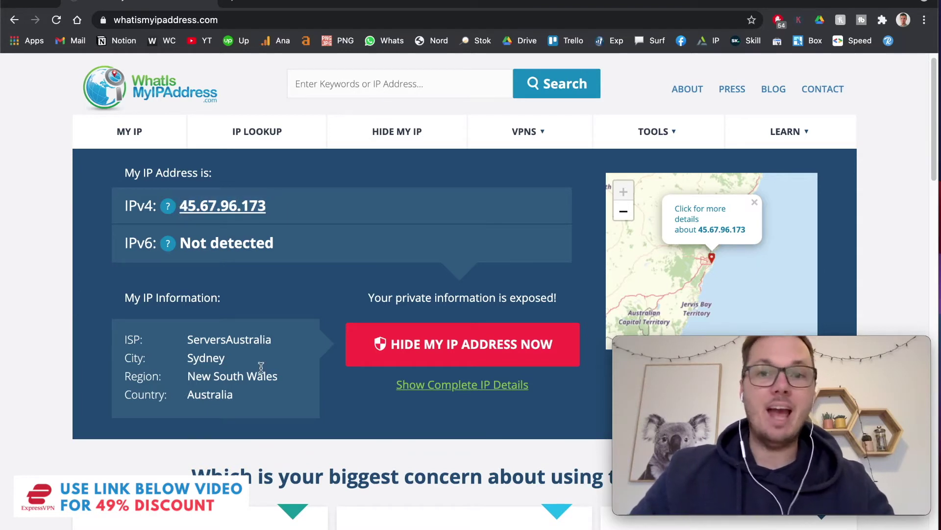
{"action": "scroll", "coordinate": [260, 365], "scroll_direction": "down", "scroll_amount": 1}
{"action": "left_click_drag", "start_coordinate": [236, 361], "coordinate": [190, 317]}
{"action": "left_click", "coordinate": [190, 318]}
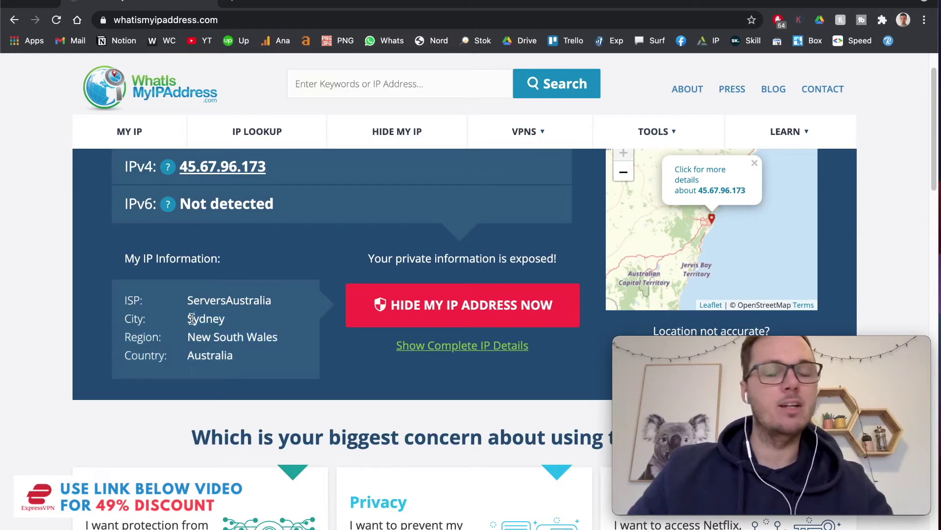
{"action": "scroll", "coordinate": [193, 323], "scroll_direction": "up", "scroll_amount": 1}
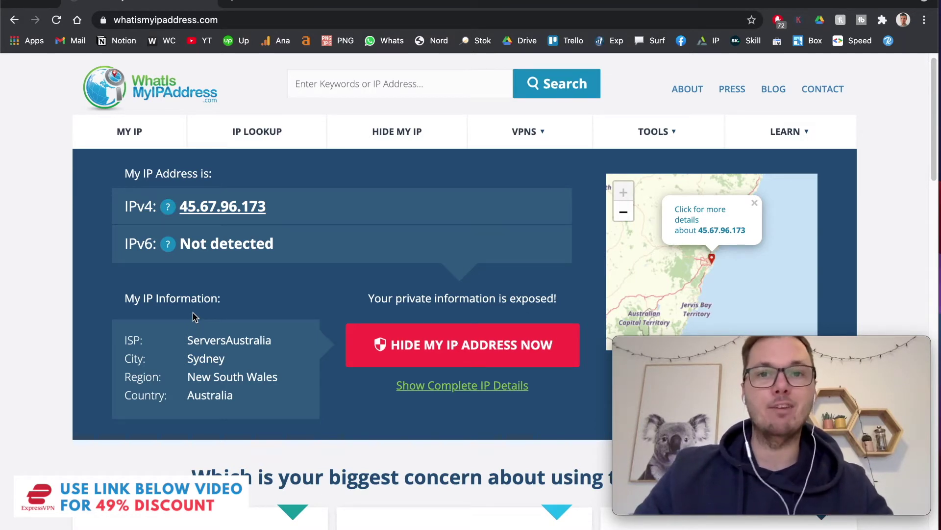
{"action": "left_click", "coordinate": [412, 517]}
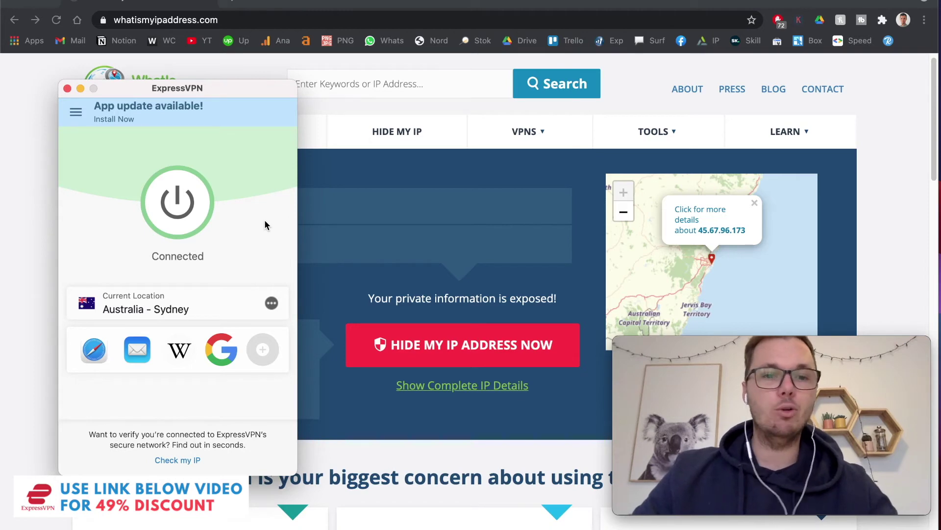
Connect ExpressVPN to the New Zealand server location and hide the app window
{"action": "left_click", "coordinate": [272, 303]}
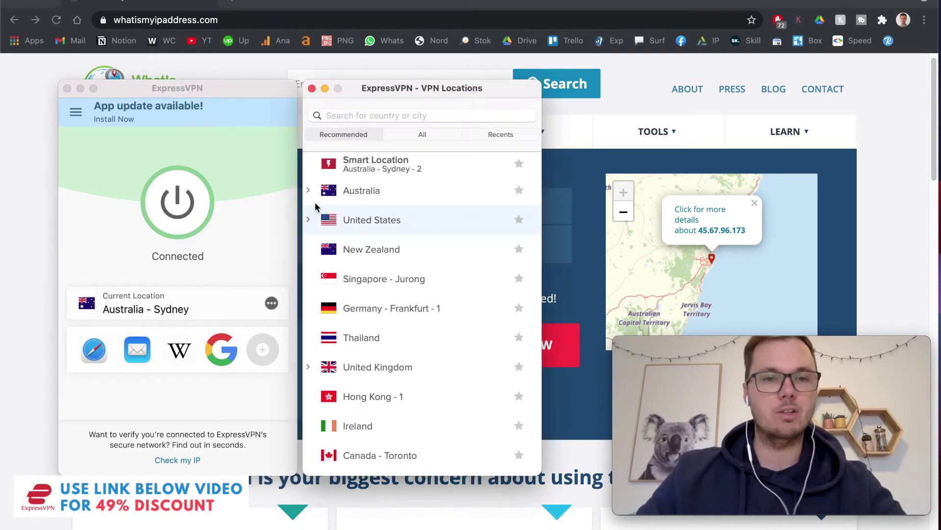
{"action": "type", "text": "new"}
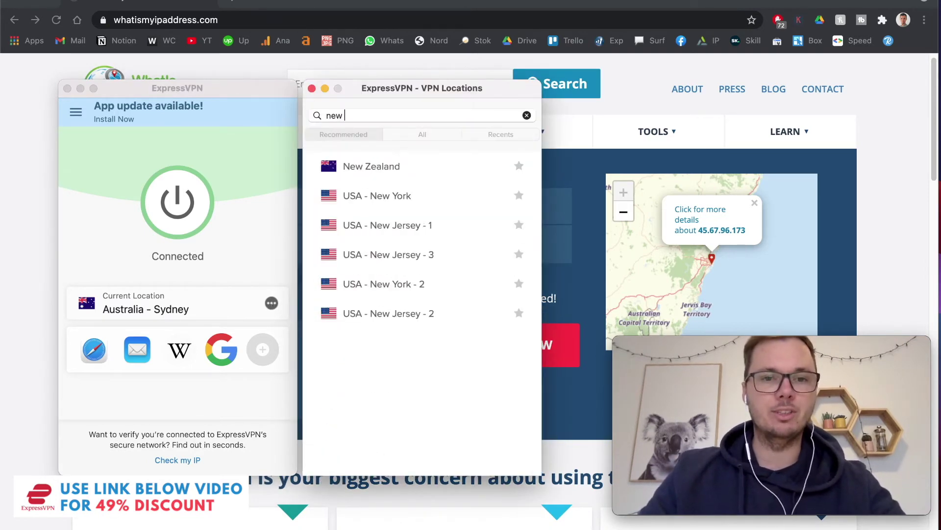
{"action": "type", "text": " ze"}
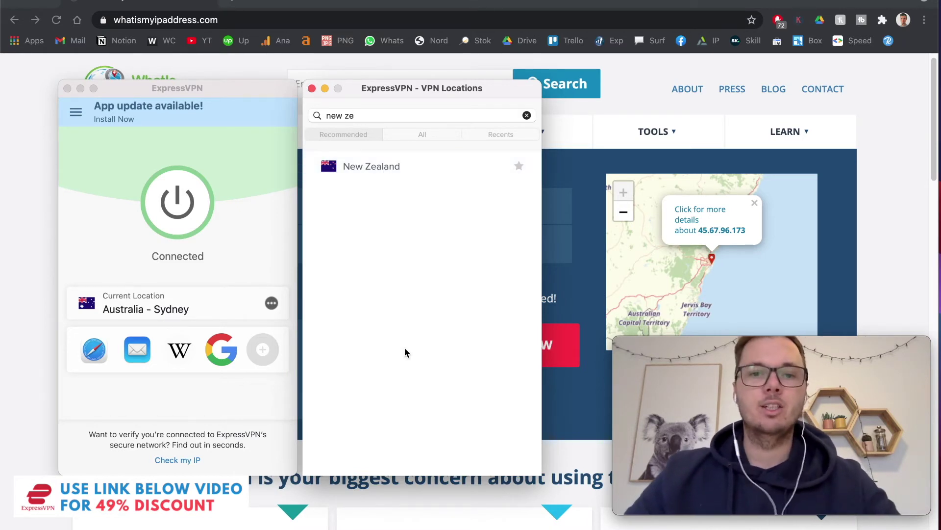
{"action": "double_click", "coordinate": [391, 165]}
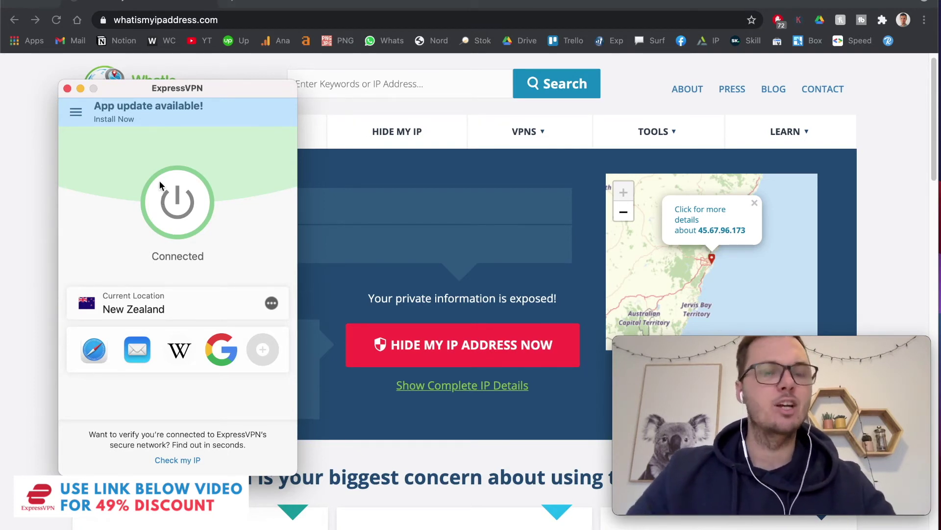
{"action": "left_click", "coordinate": [81, 89]}
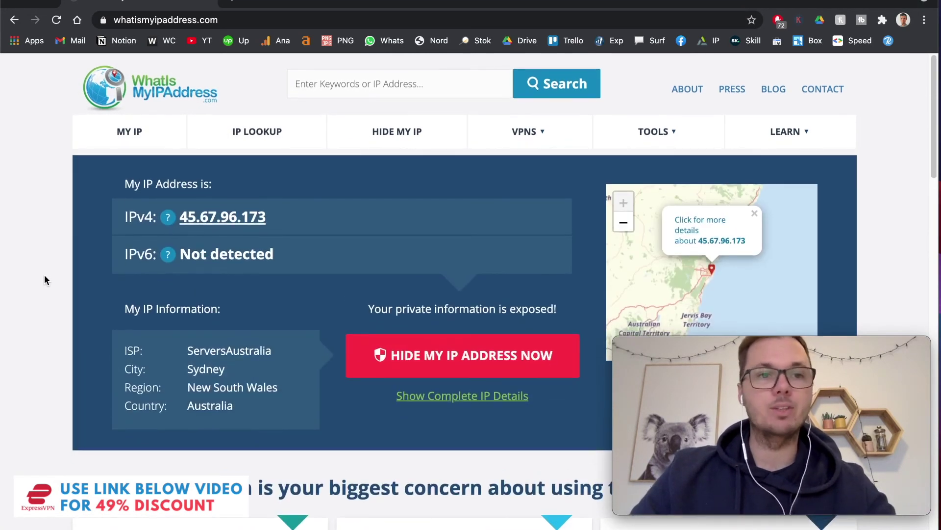
Reload the IP page to confirm the new address 45.133.7.18 in Auckland, and zoom out the map
{"action": "left_click", "coordinate": [57, 20]}
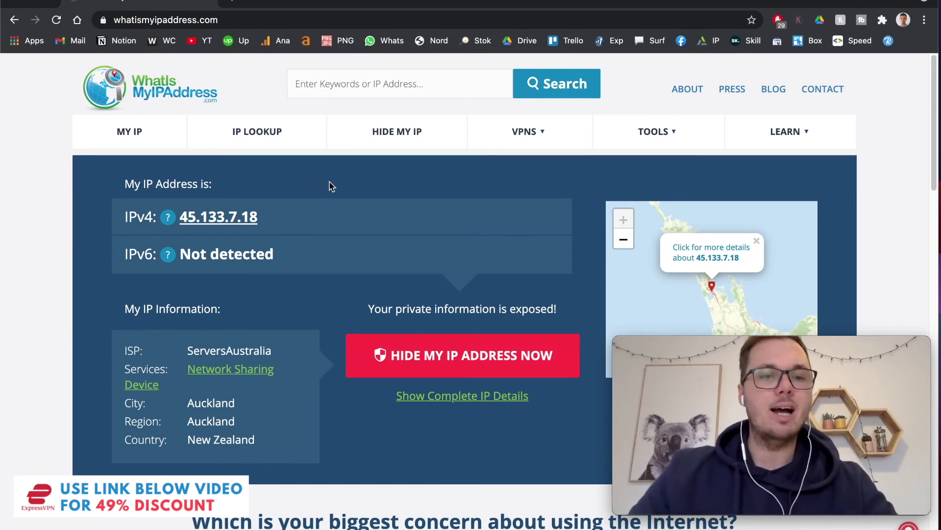
{"action": "left_click_drag", "start_coordinate": [259, 218], "coordinate": [182, 215]}
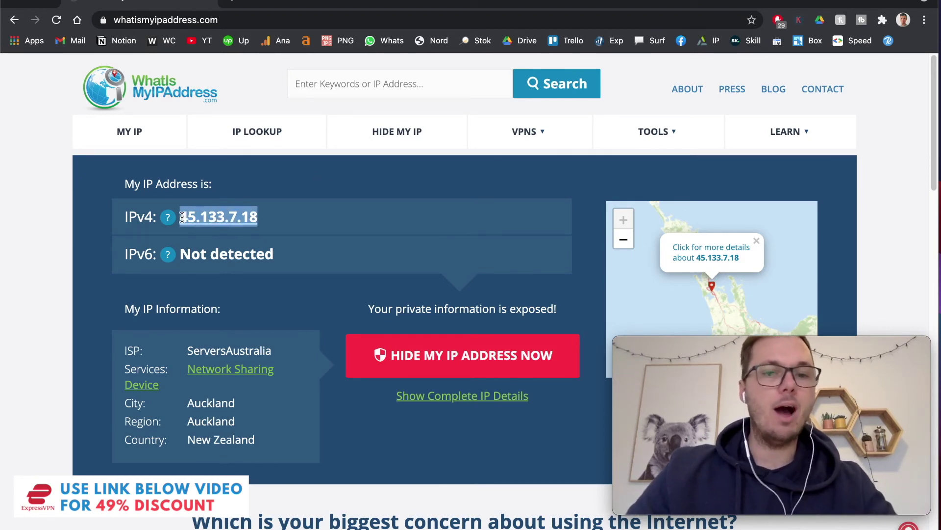
{"action": "scroll", "coordinate": [184, 220], "scroll_direction": "down", "scroll_amount": 2}
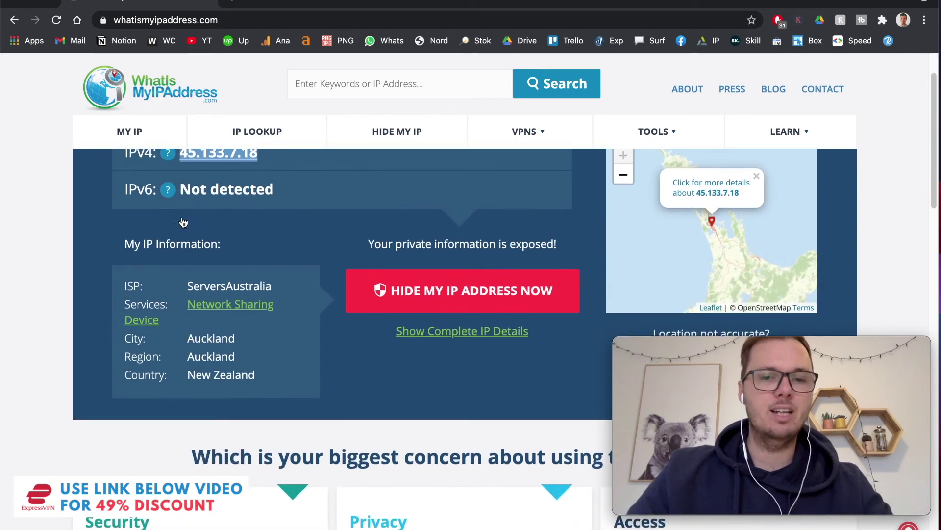
{"action": "left_click", "coordinate": [259, 378]}
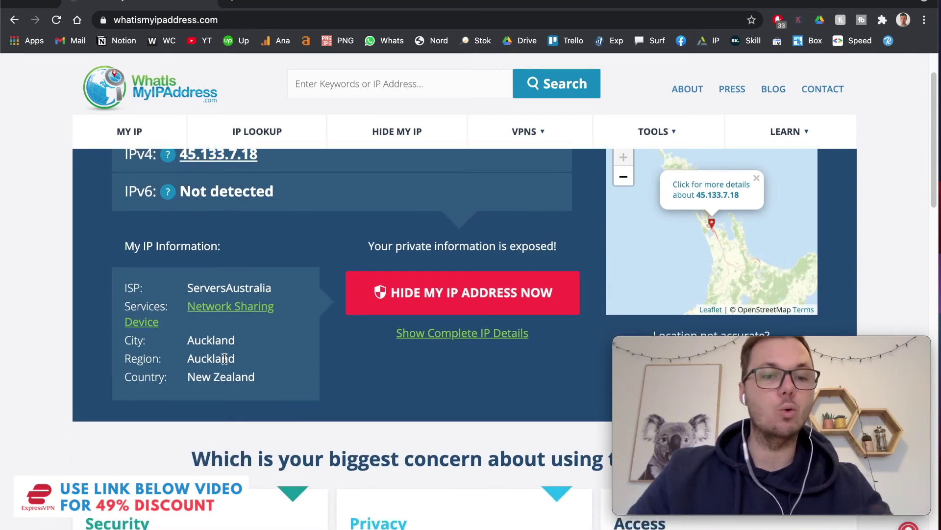
{"action": "scroll", "coordinate": [223, 358], "scroll_direction": "up", "scroll_amount": 2}
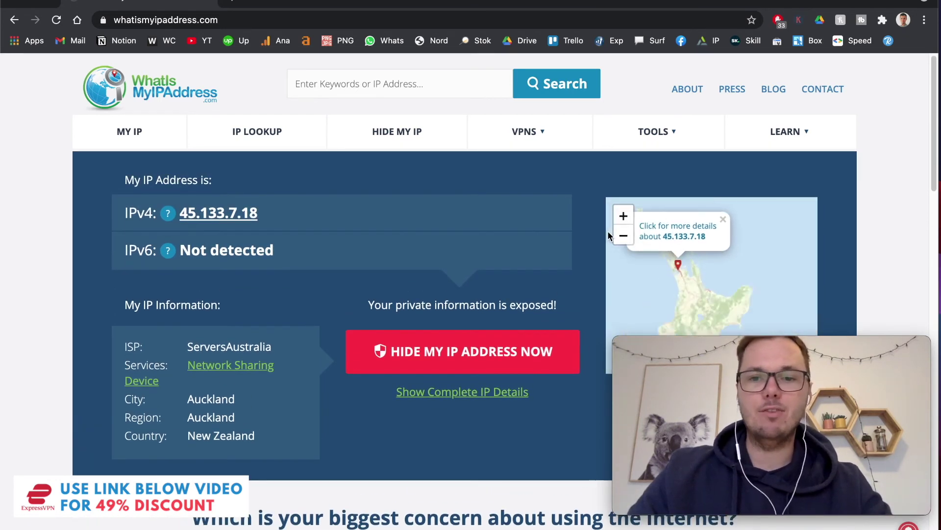
{"action": "scroll", "coordinate": [579, 263], "scroll_direction": "down", "scroll_amount": 1}
{"action": "left_click", "coordinate": [624, 209]}
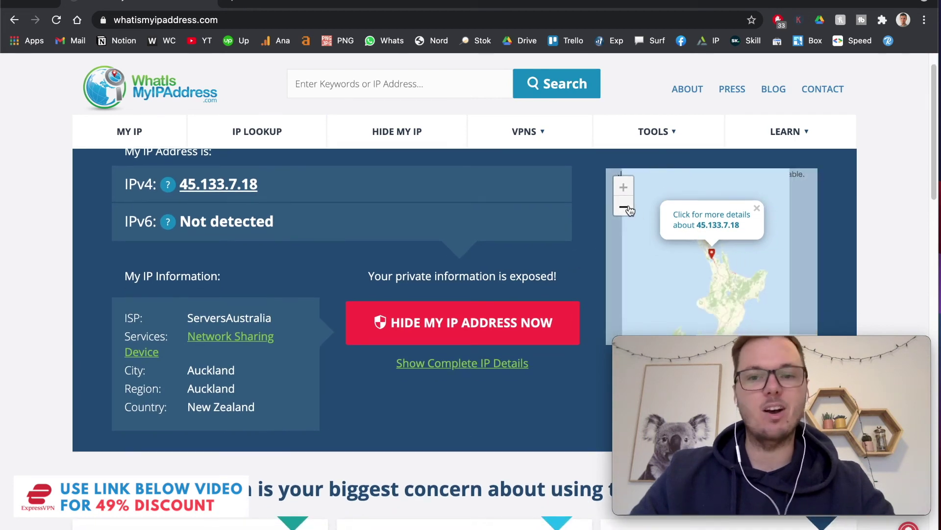
{"action": "scroll", "coordinate": [576, 246], "scroll_direction": "down", "scroll_amount": 1}
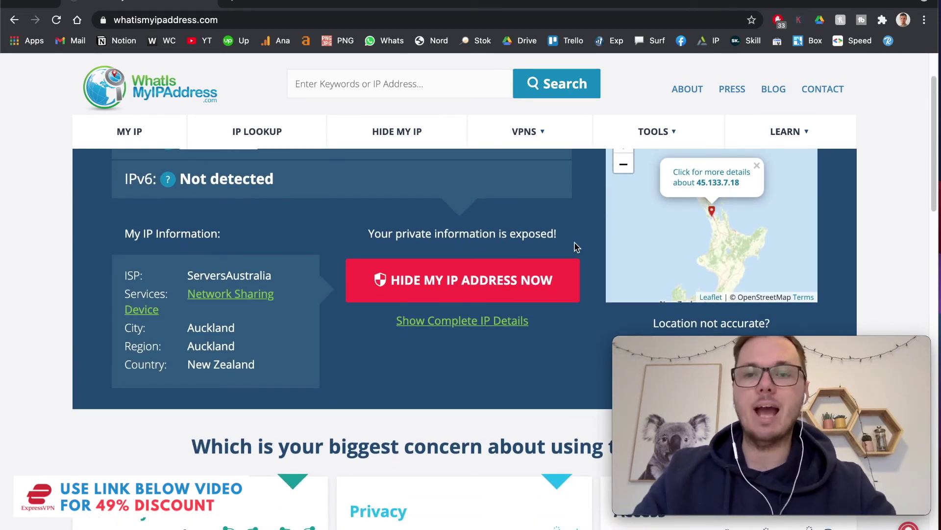
{"action": "scroll", "coordinate": [664, 242], "scroll_direction": "up", "scroll_amount": 1}
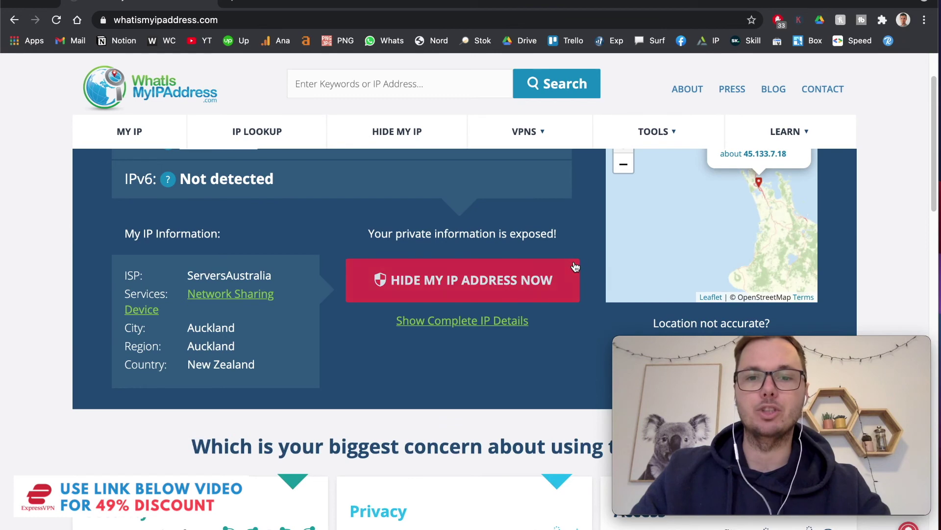
{"action": "scroll", "coordinate": [575, 264], "scroll_direction": "down", "scroll_amount": 1}
{"action": "scroll", "coordinate": [575, 265], "scroll_direction": "up", "scroll_amount": 2}
{"action": "scroll", "coordinate": [575, 265], "scroll_direction": "up", "scroll_amount": 2}
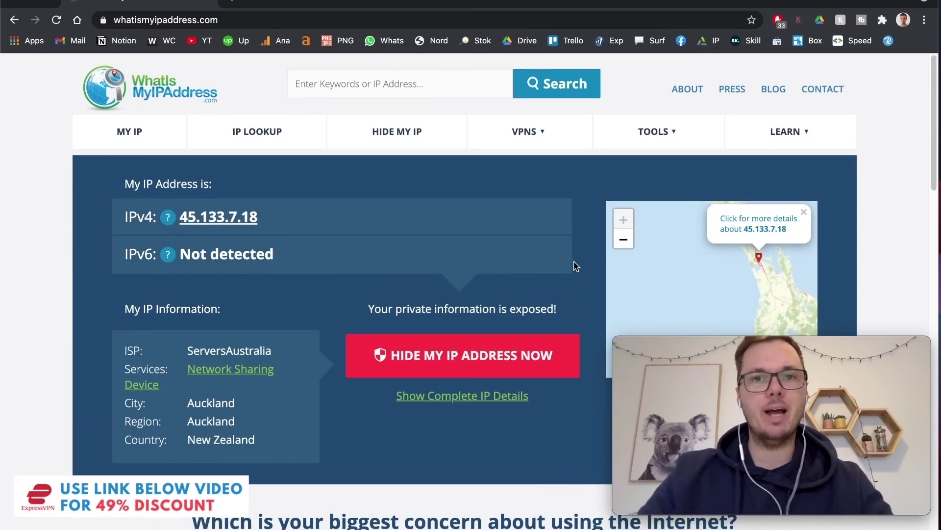